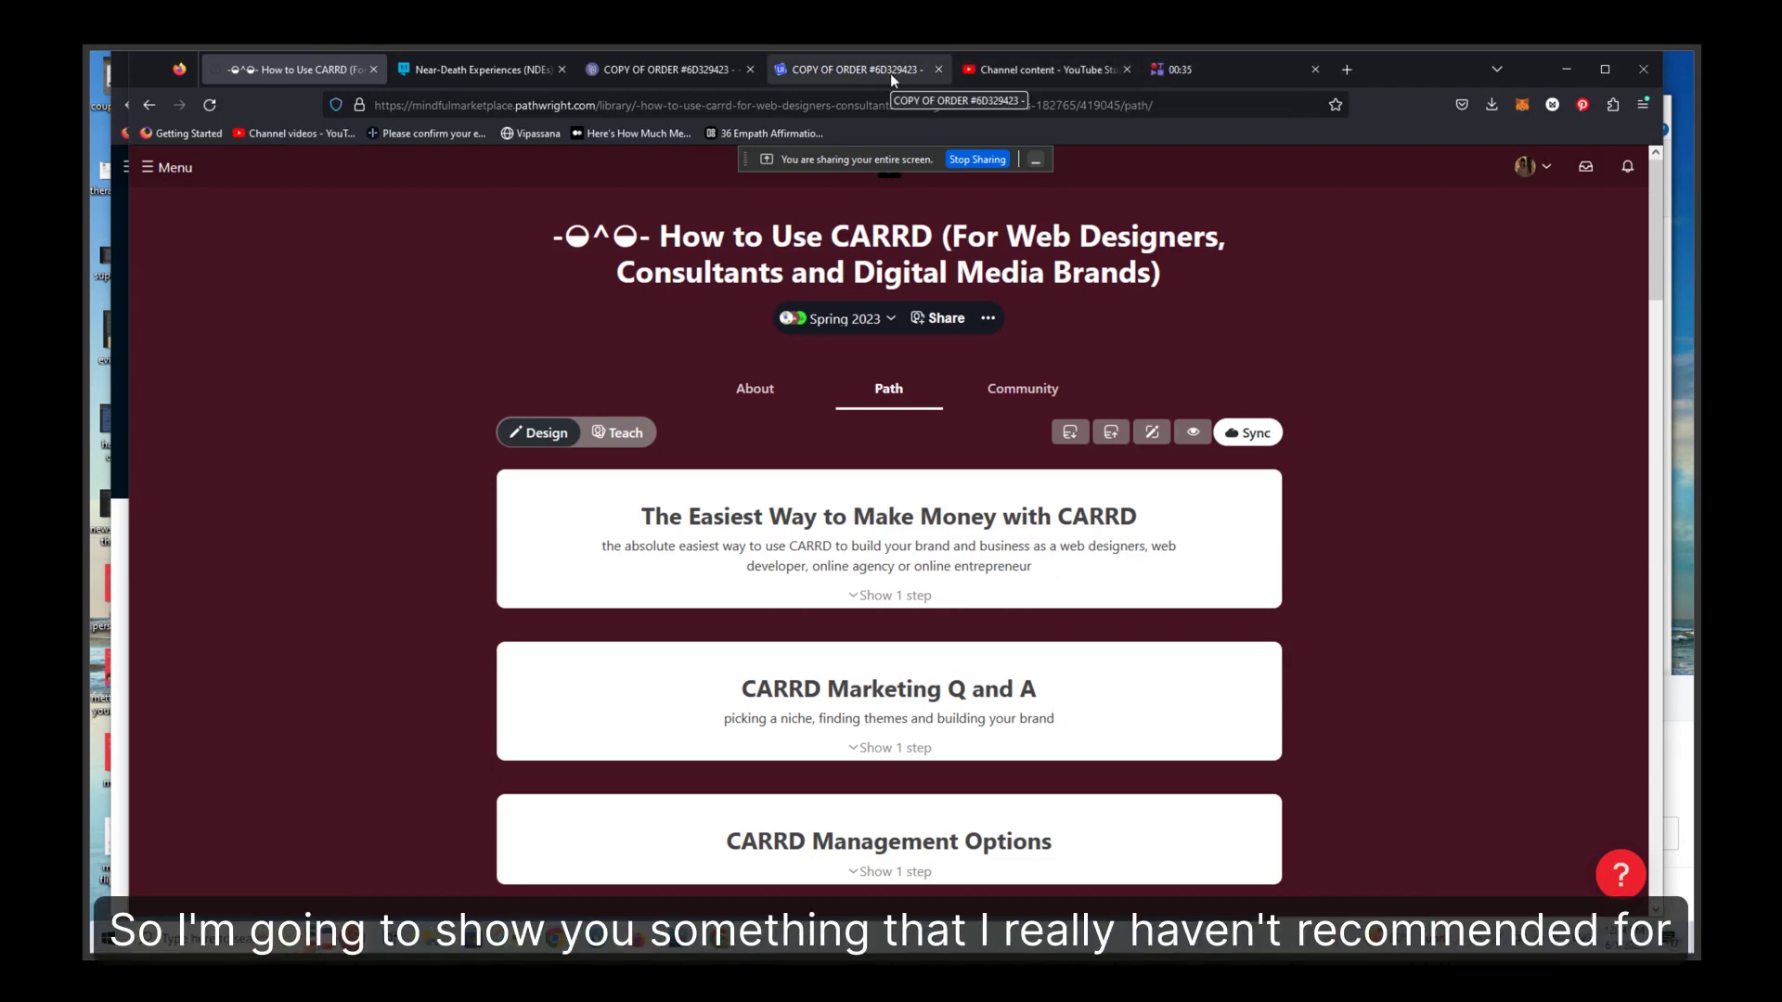
- Switch to the 'COPY OF ORDER' tab with the dark-mode components template in the Carrd editor
left_click(681, 70)
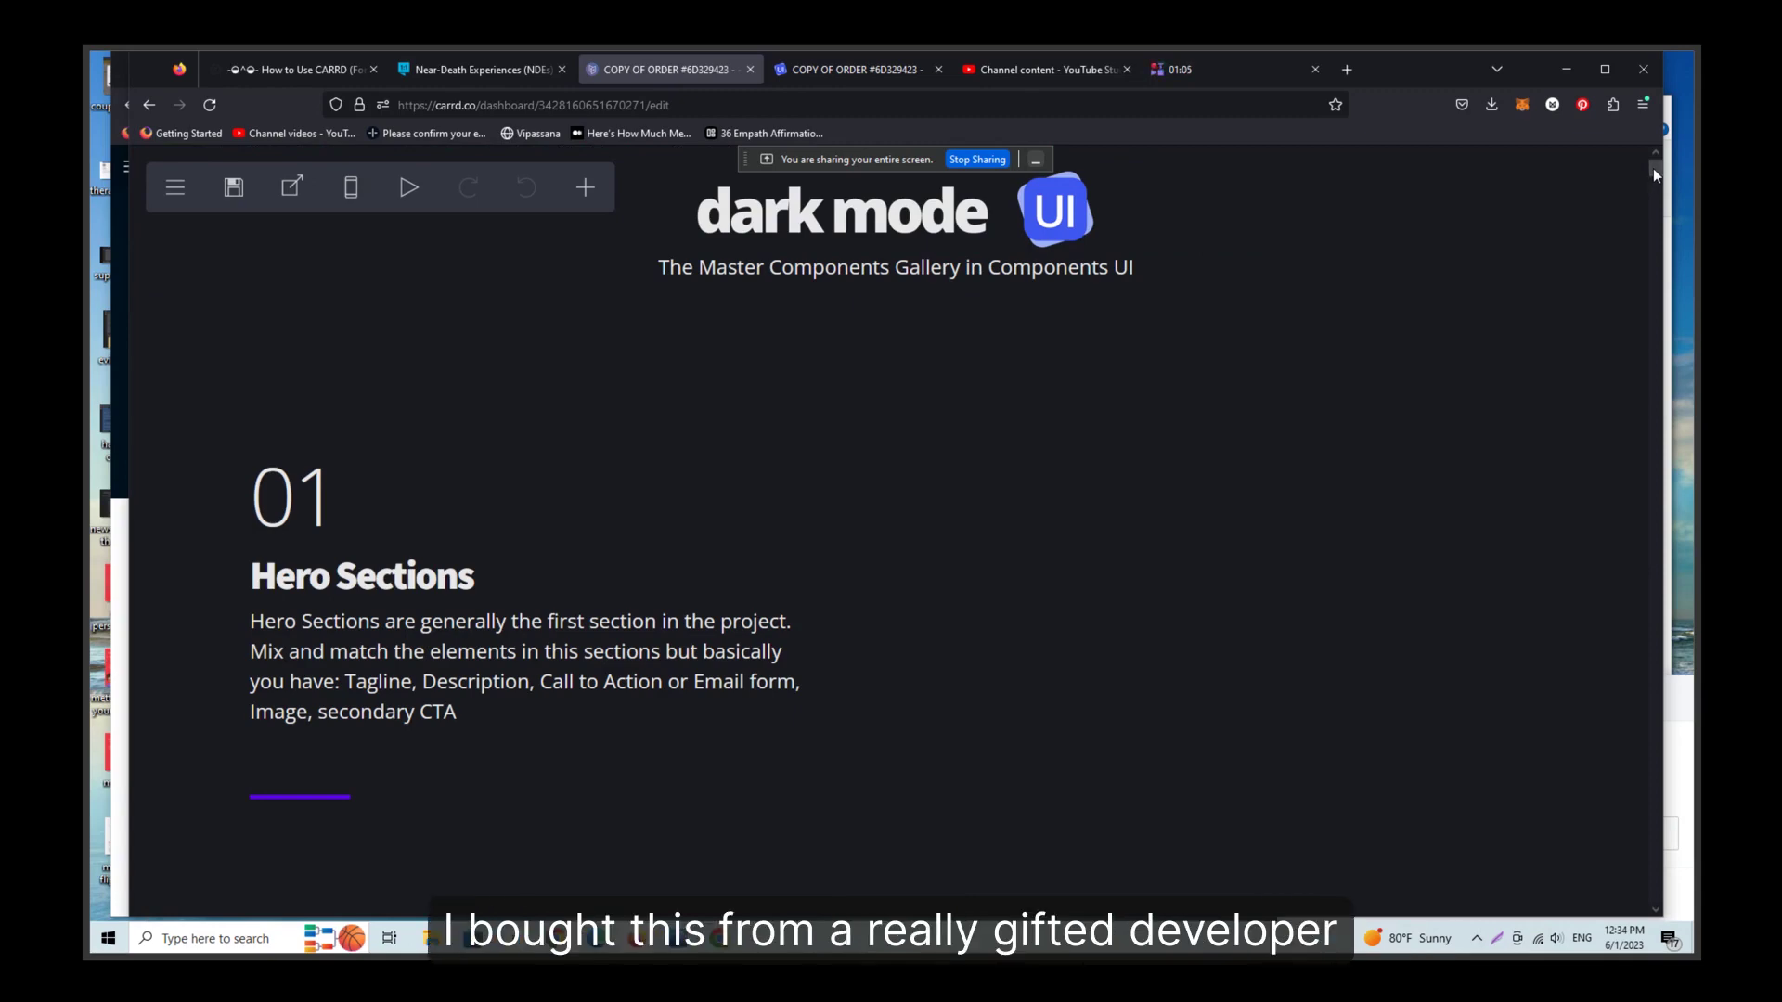
left_click_drag(1652, 168, 1654, 189)
scroll(1655, 189, "up", 2)
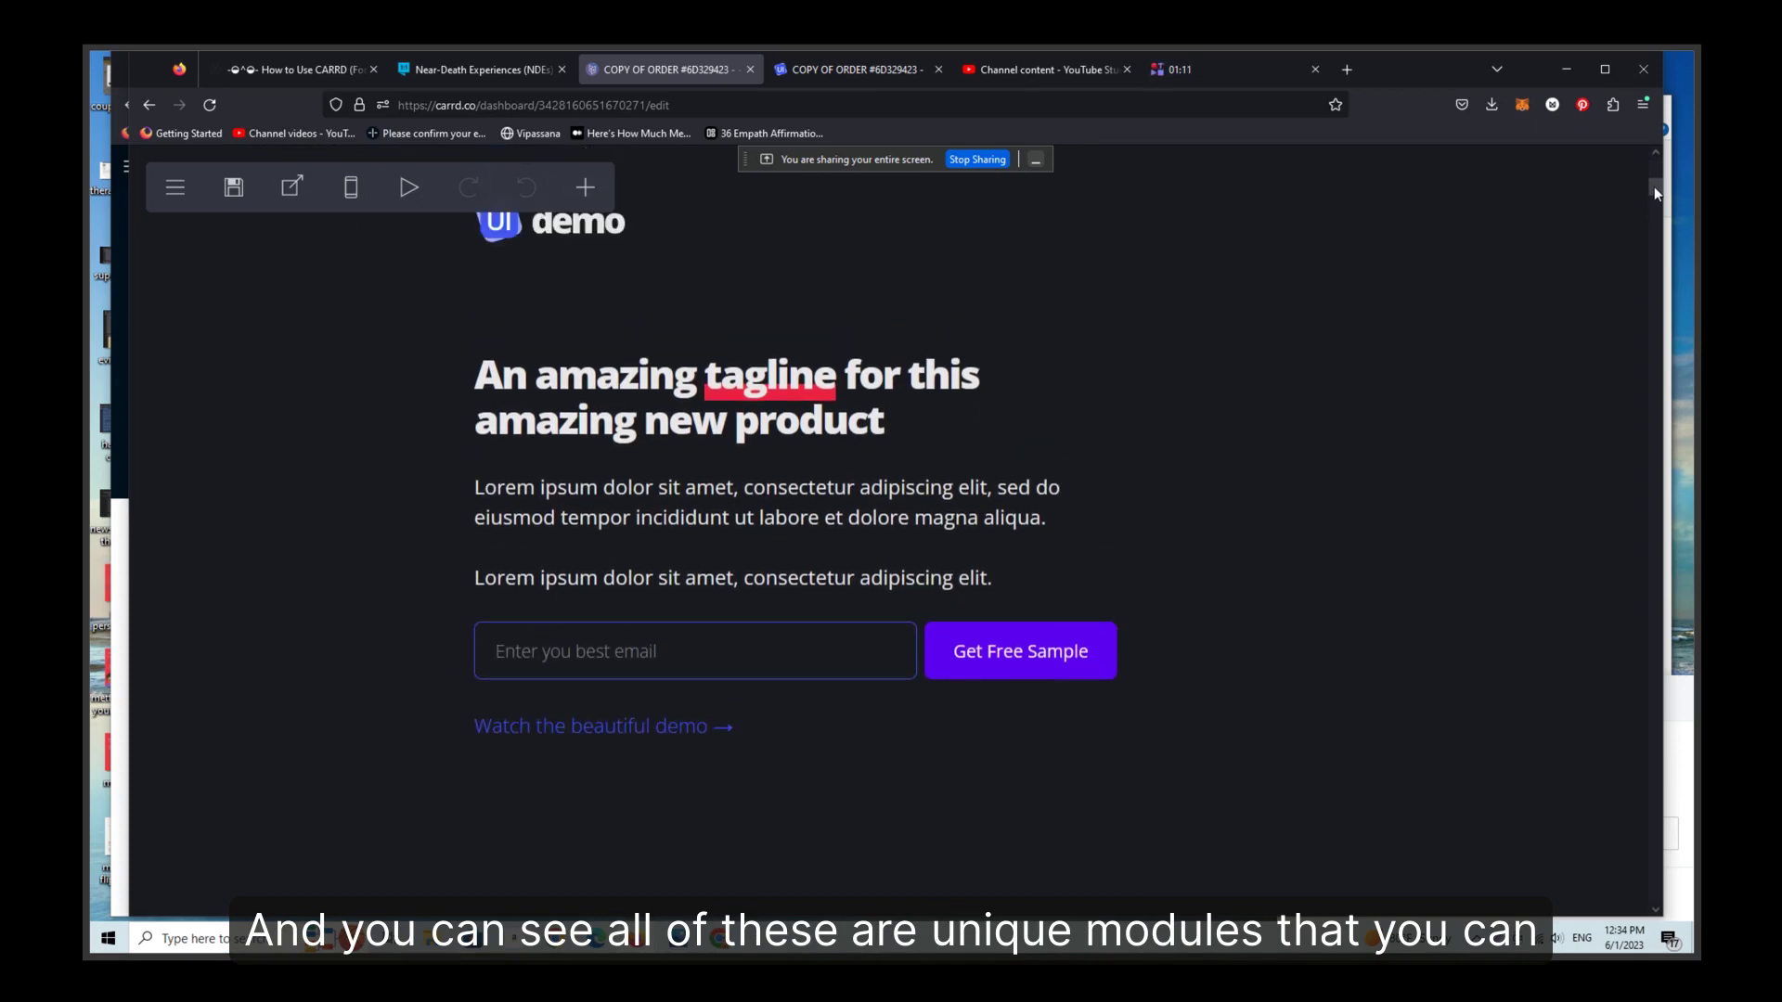
left_click_drag(1655, 187, 1652, 267)
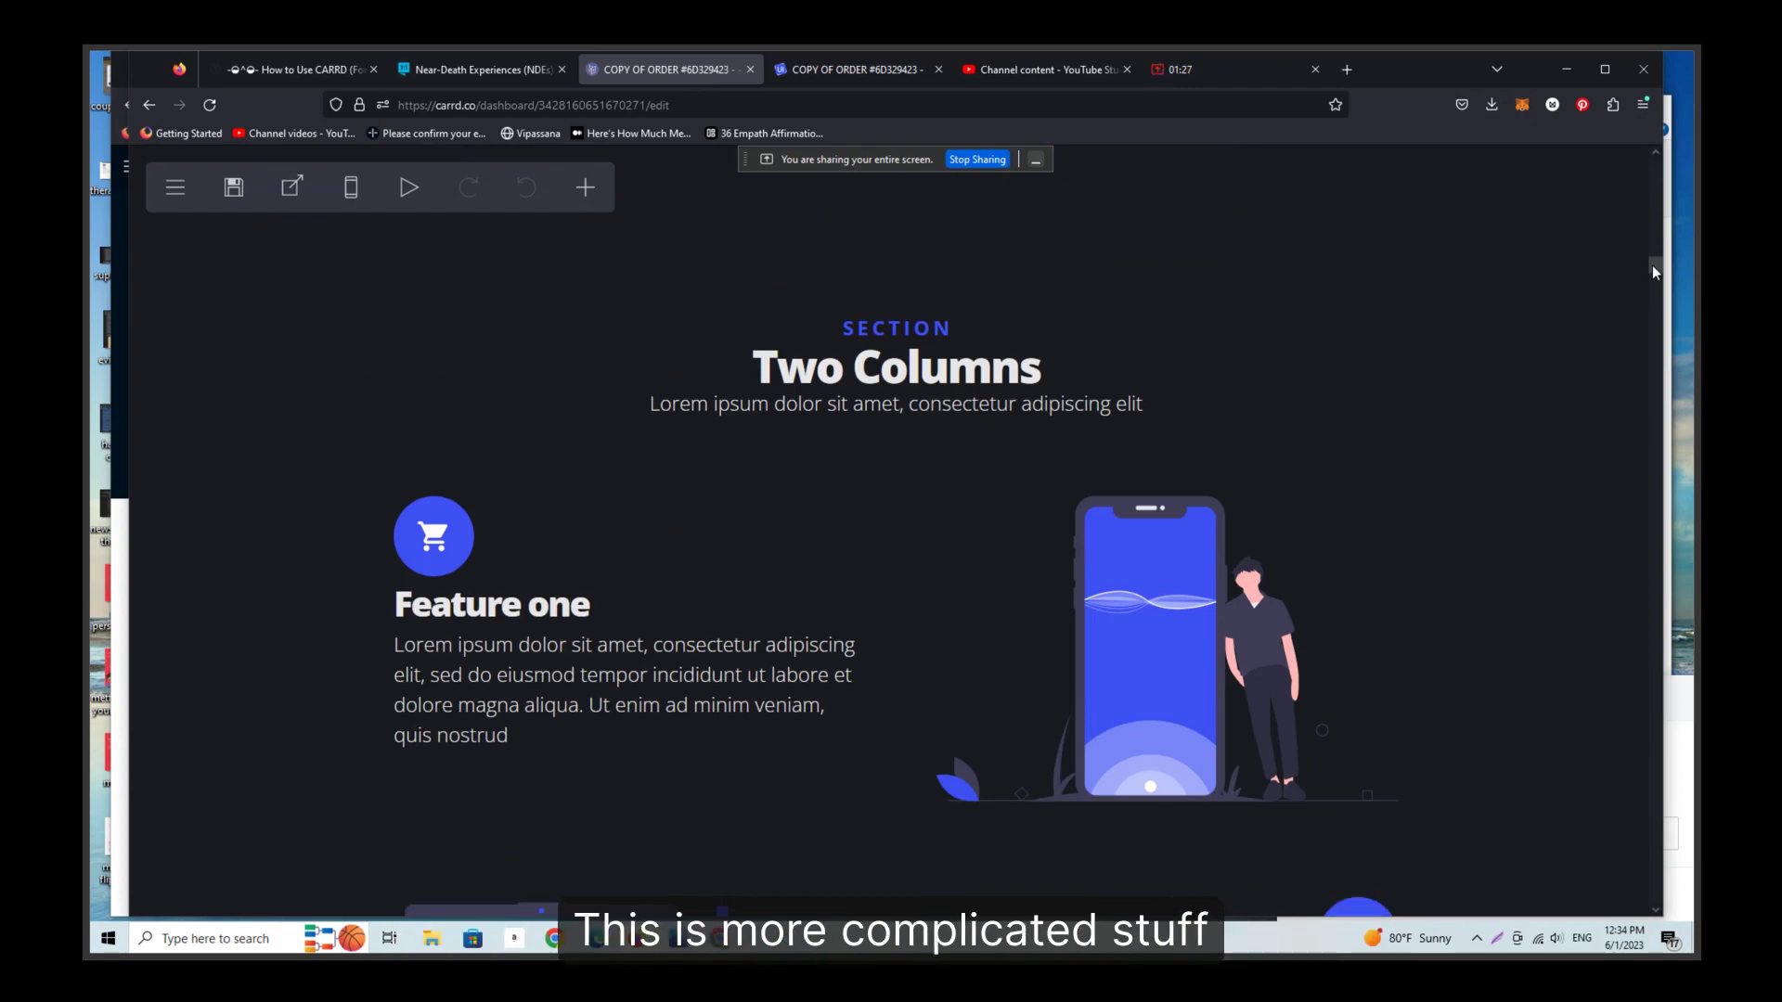
left_click_drag(1652, 266, 1653, 287)
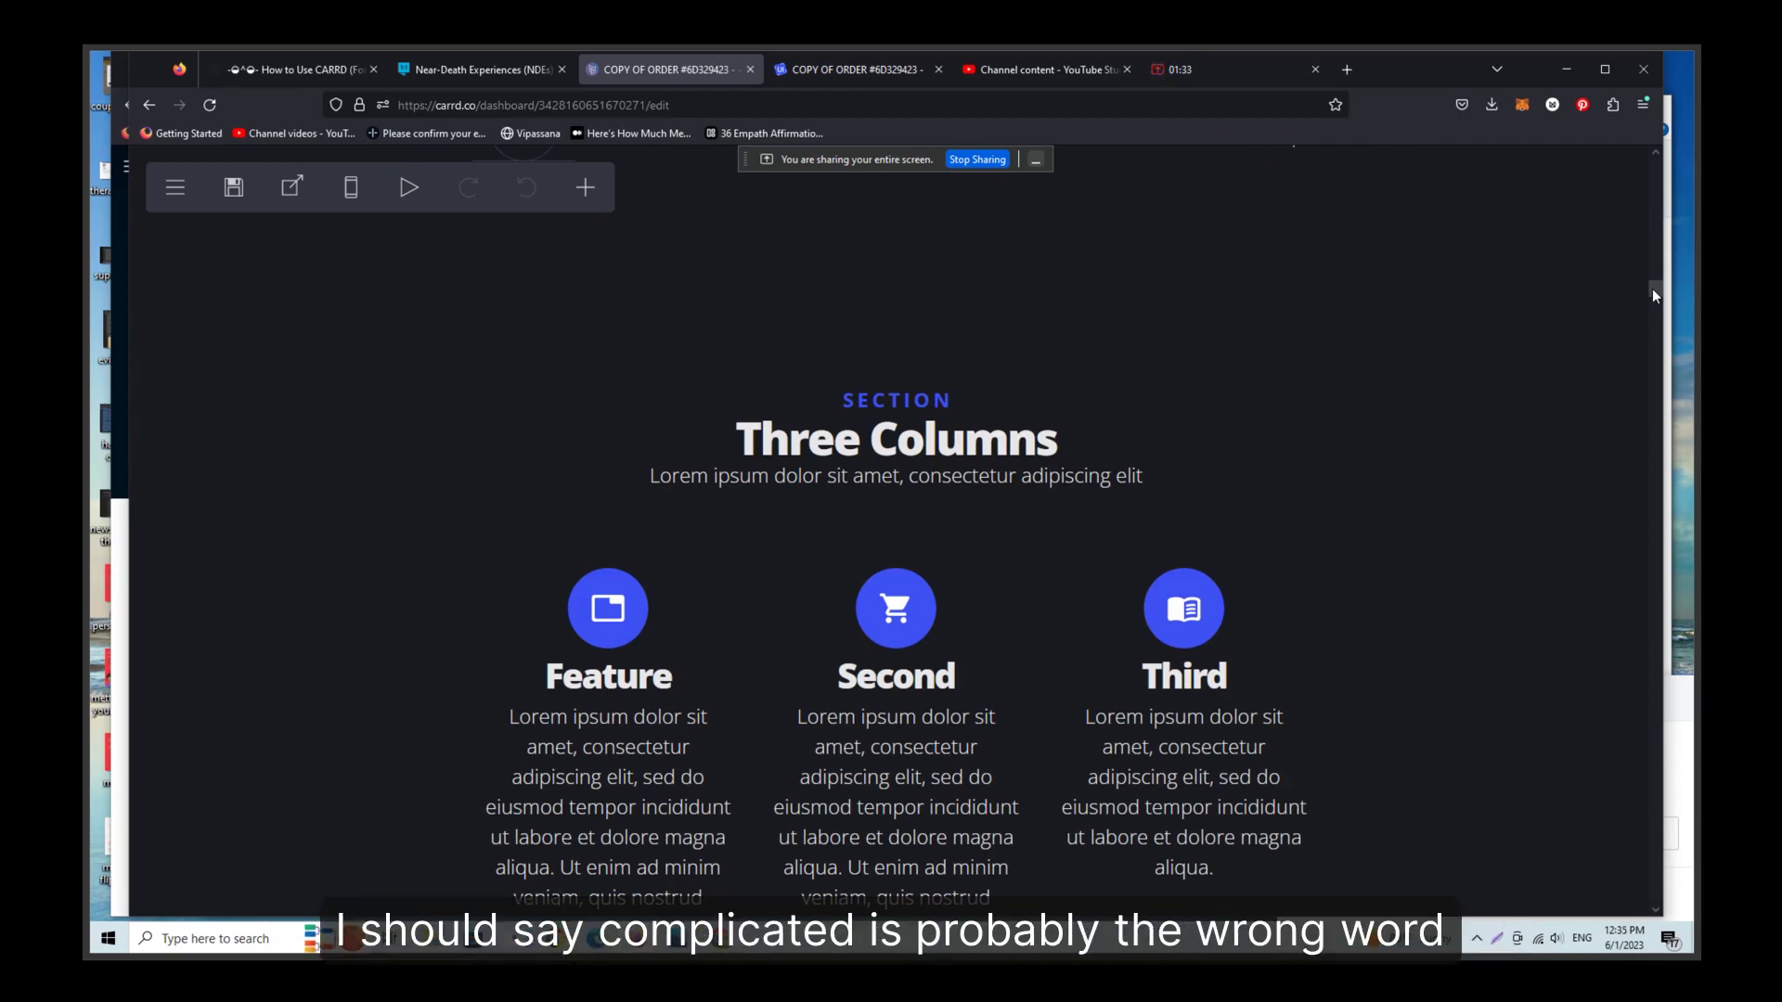
left_click_drag(1651, 289, 1649, 416)
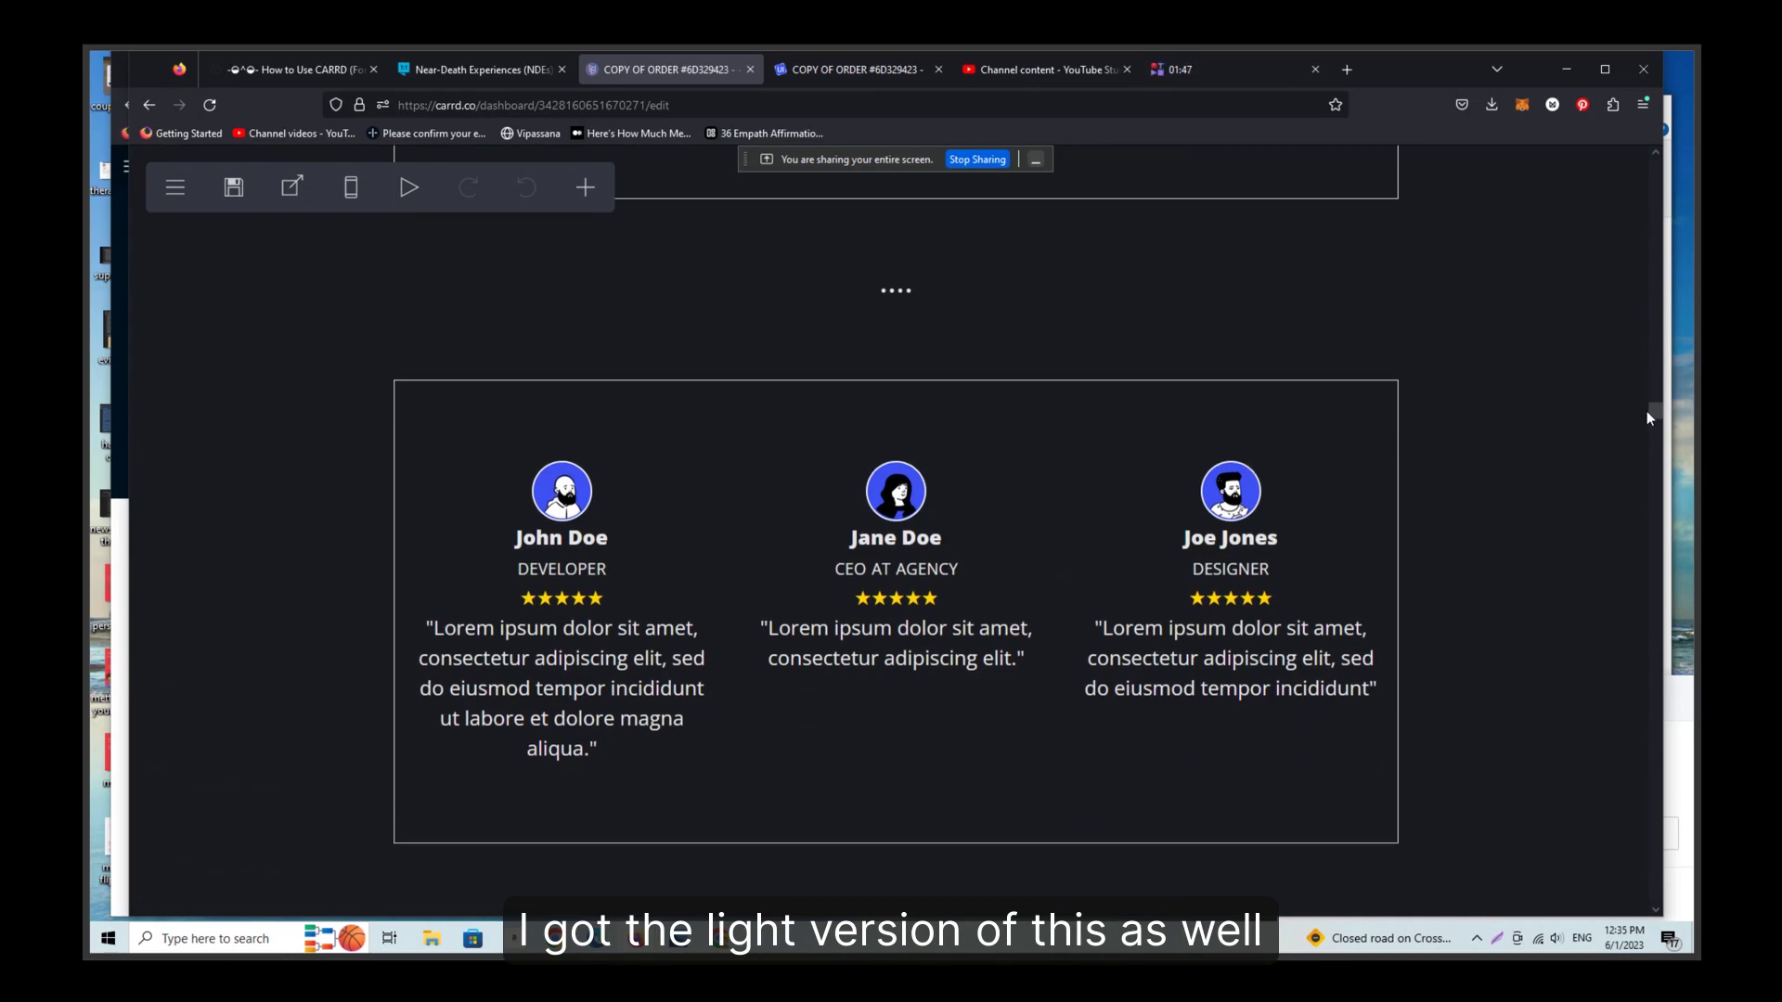
left_click_drag(1648, 410, 1646, 433)
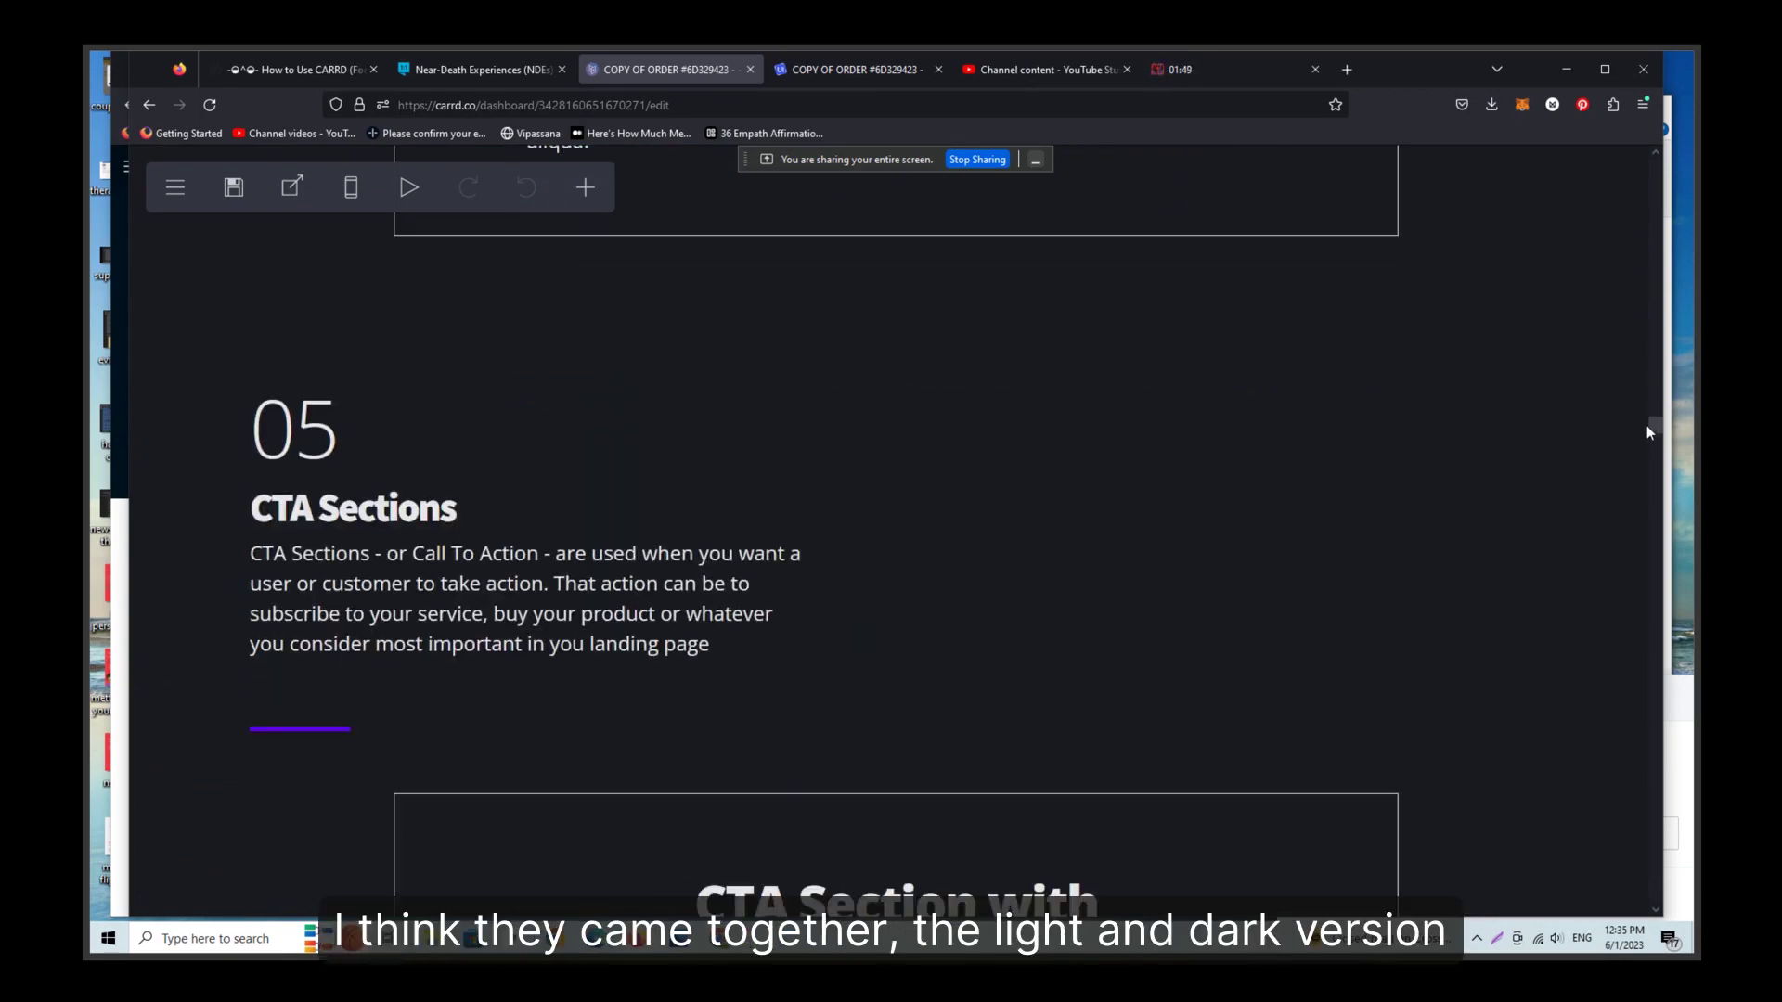
left_click_drag(1647, 432, 1640, 528)
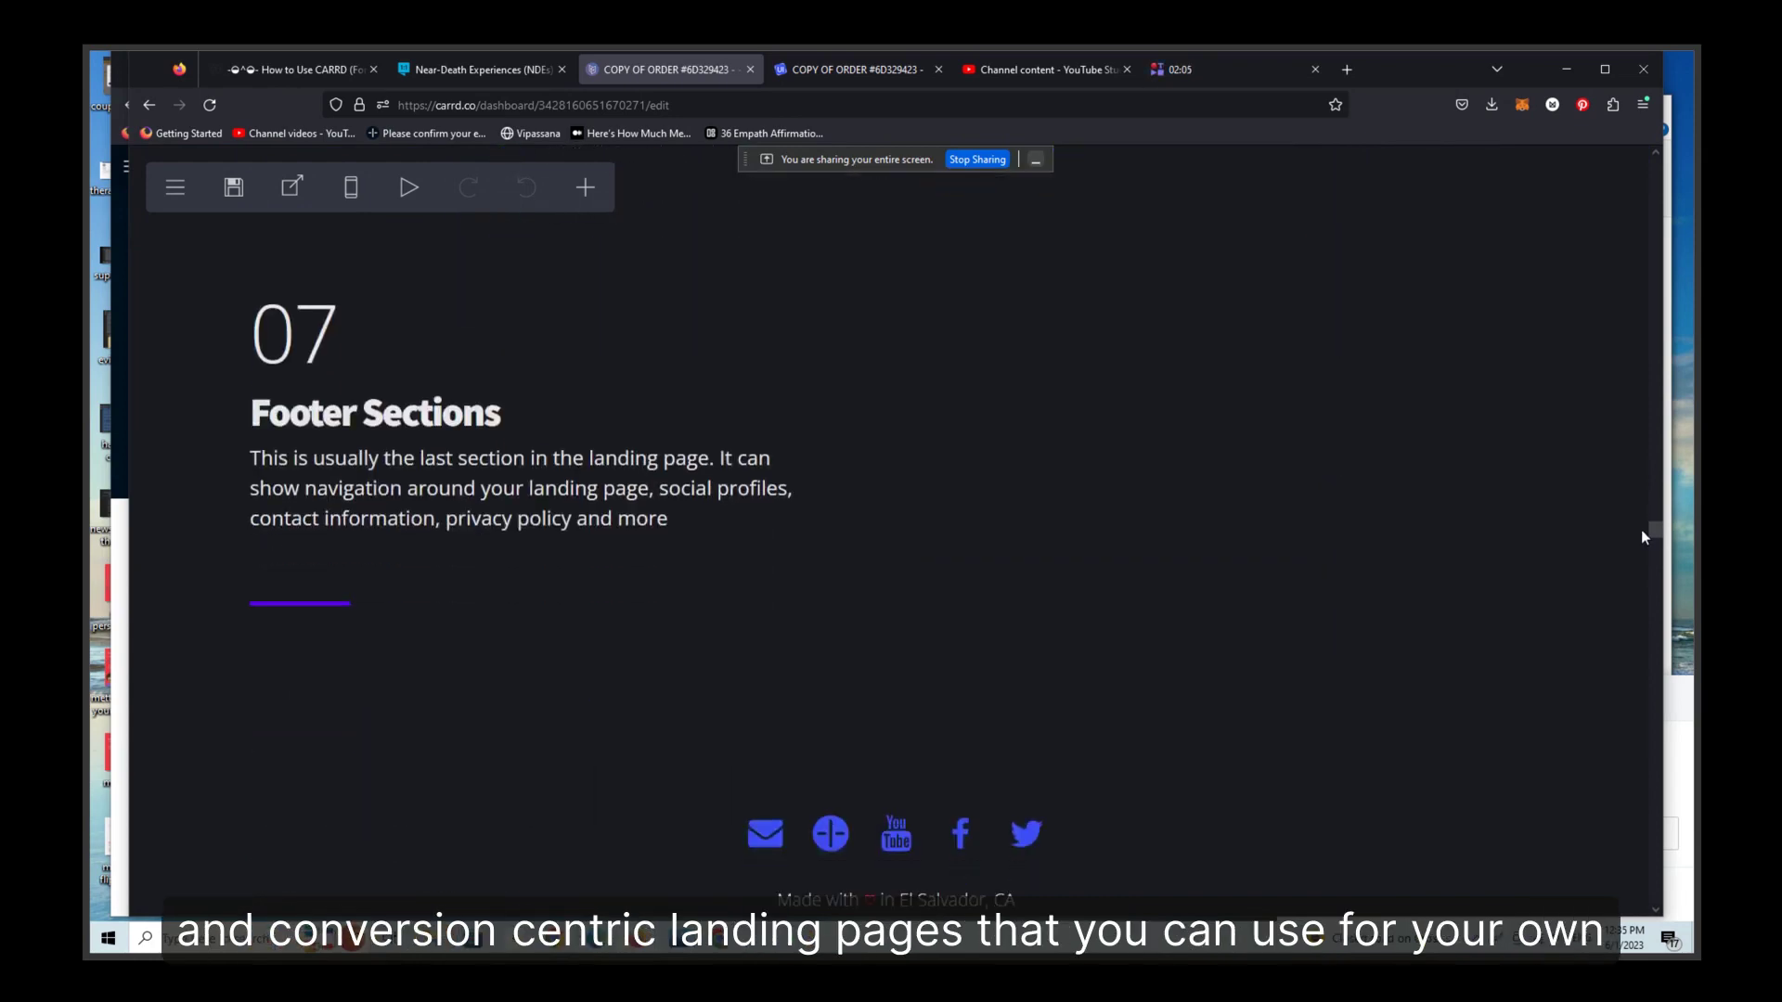
left_click_drag(1643, 536, 1646, 684)
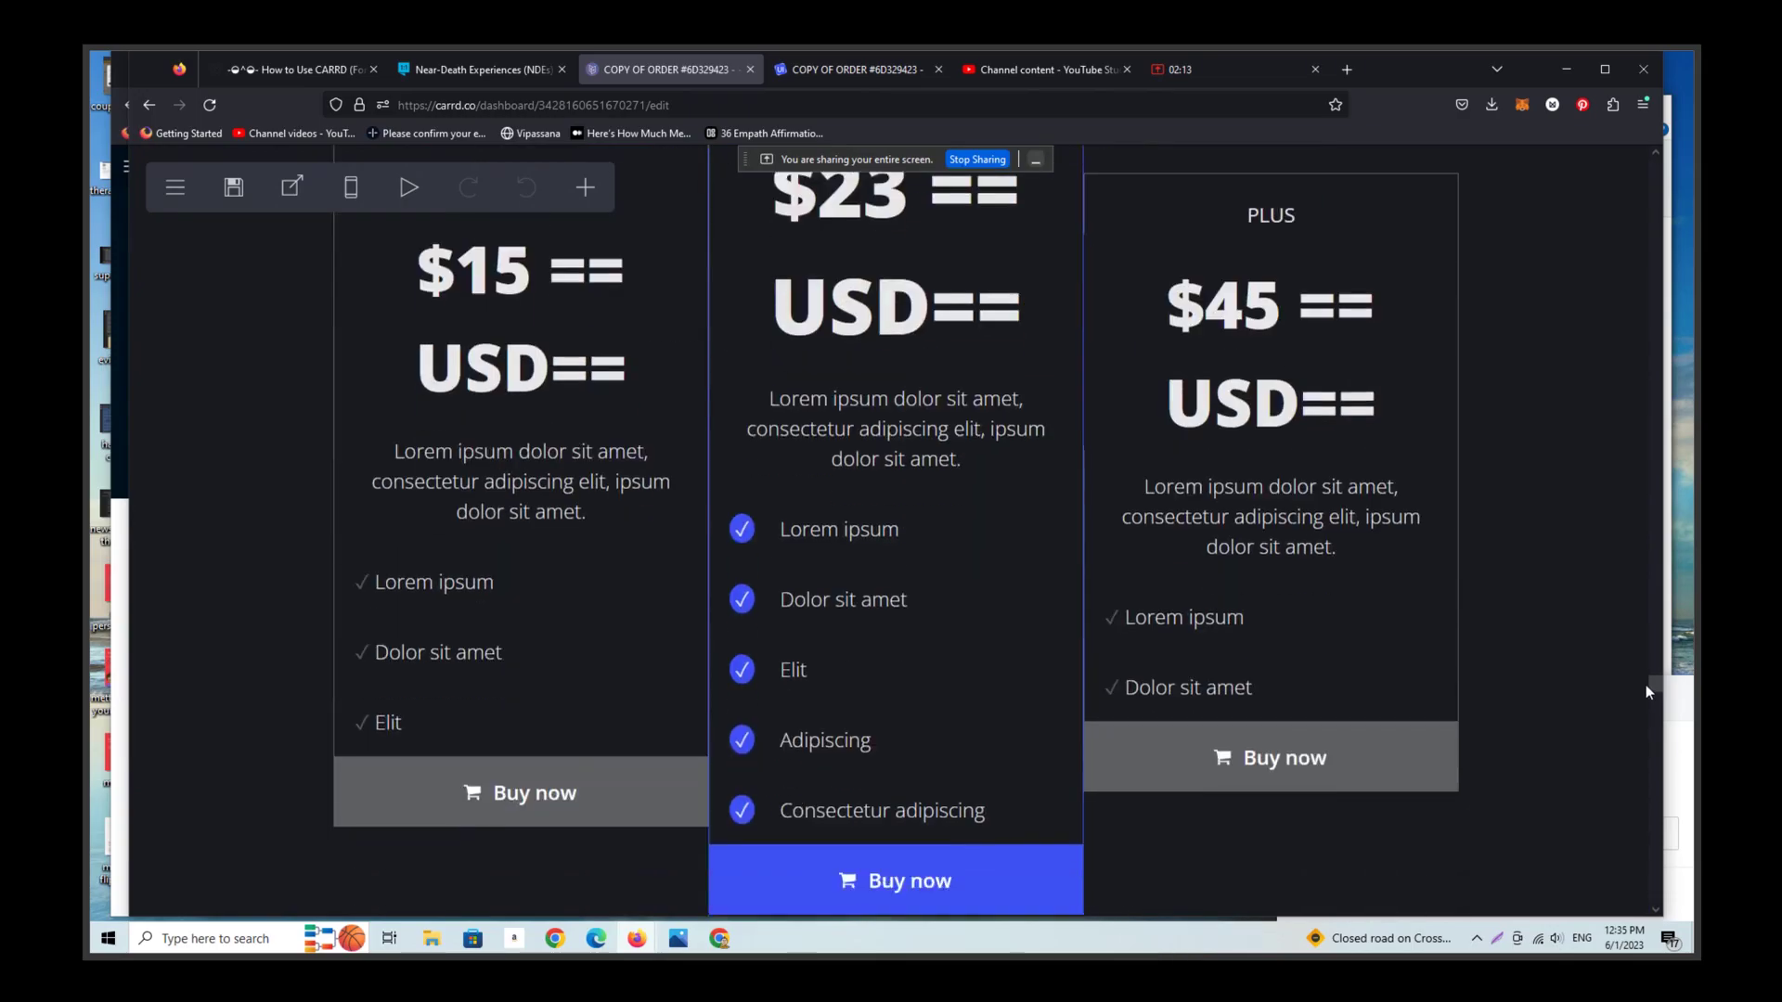